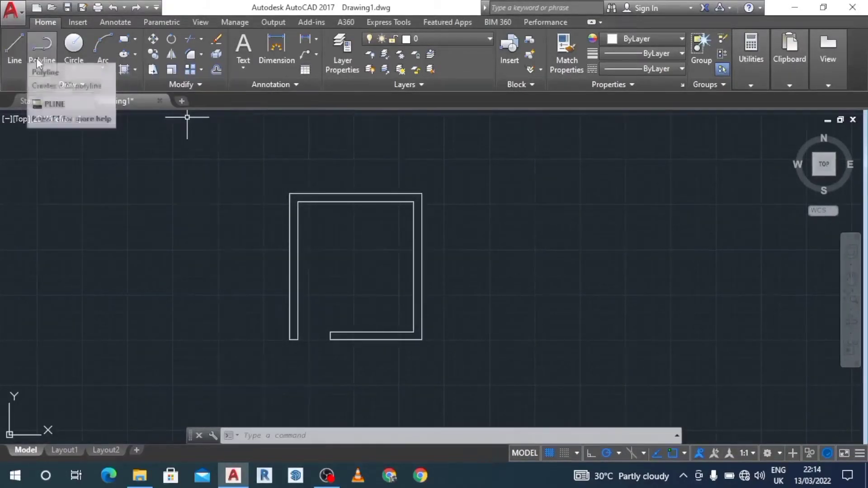
left_click(73, 45)
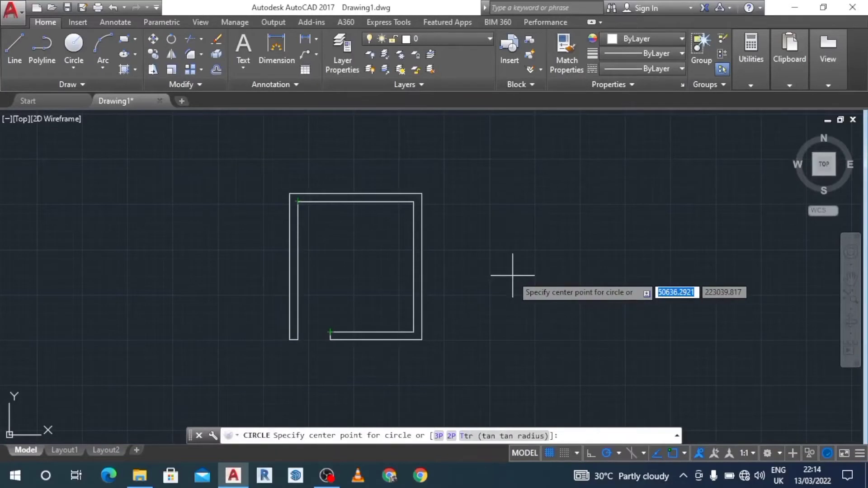
left_click(543, 278)
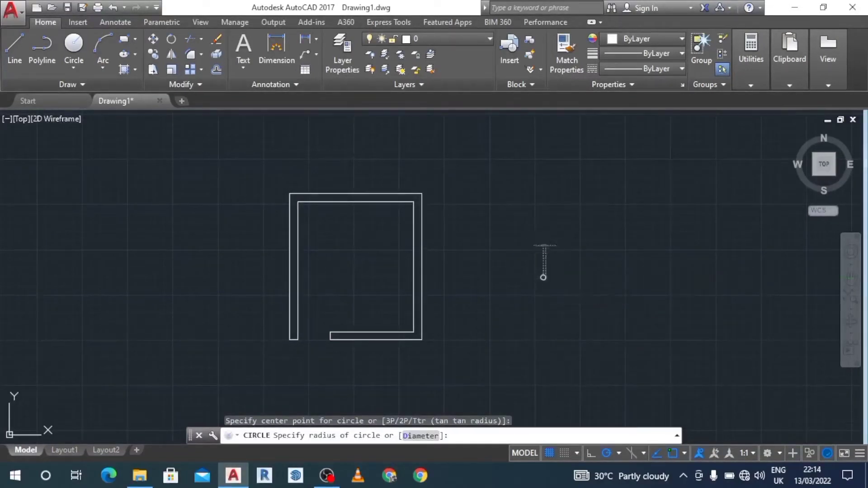
key("Escape")
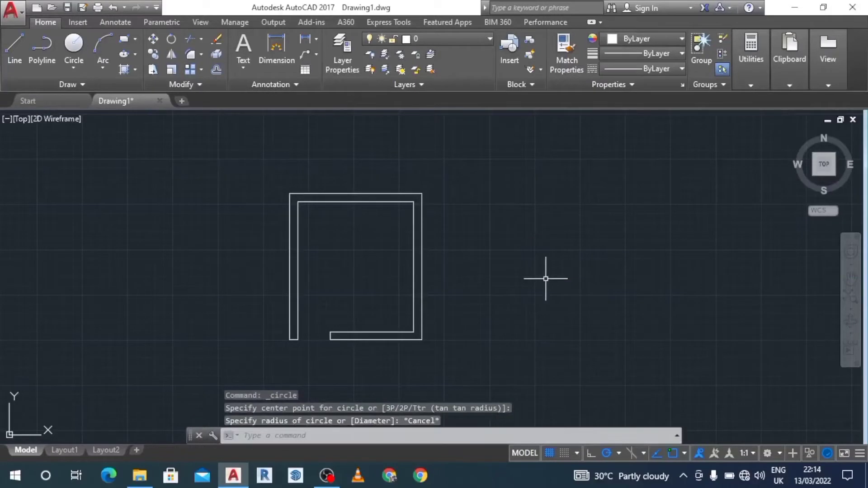
Draw a circle with a radius of 900 in the empty area to the right of the room outline.
left_click(81, 40)
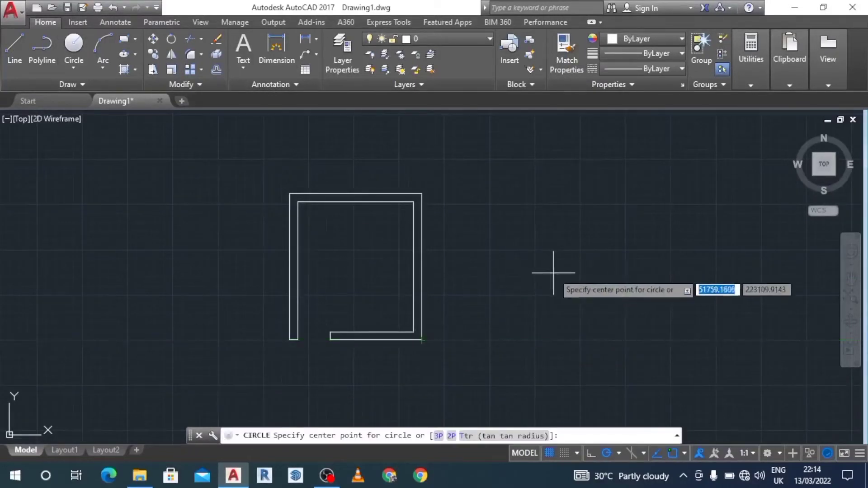
left_click(554, 273)
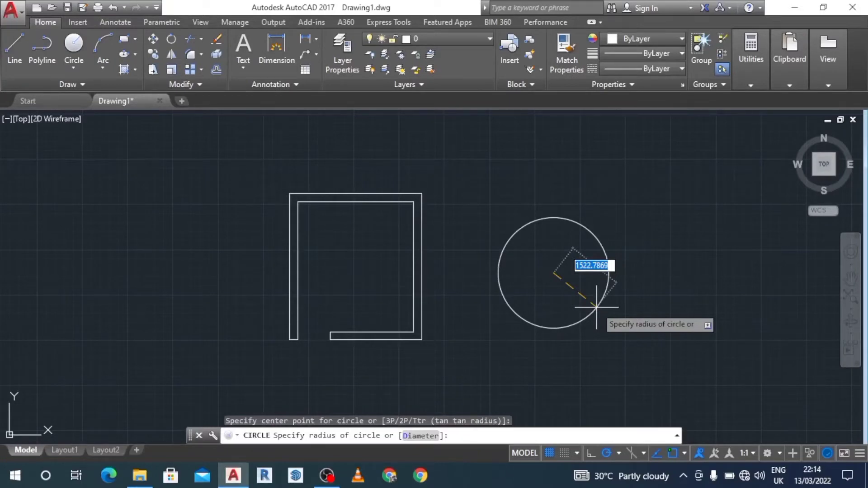
type("900")
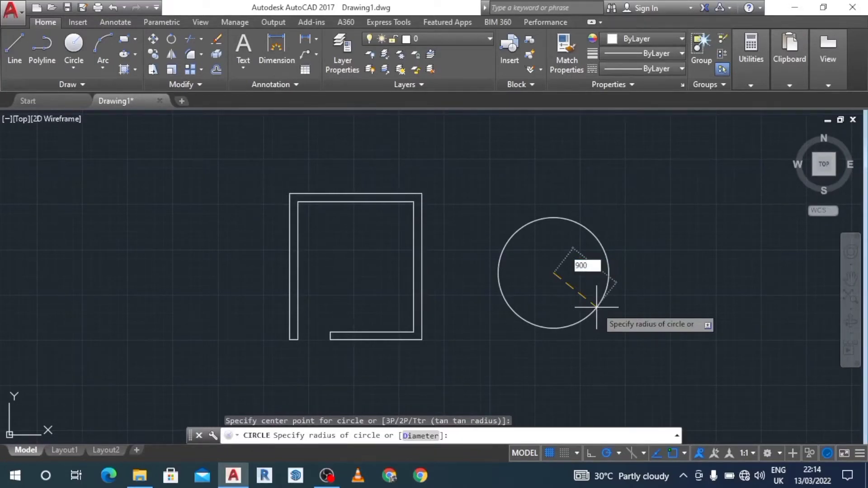
key("Return")
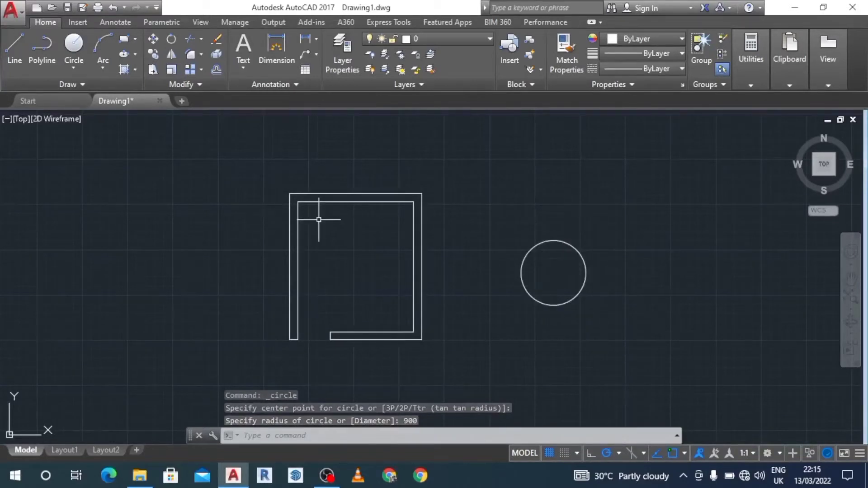
Draw two radius lines in the circle, one from its centre to the upper quadrant and one to the right quadrant.
left_click(18, 37)
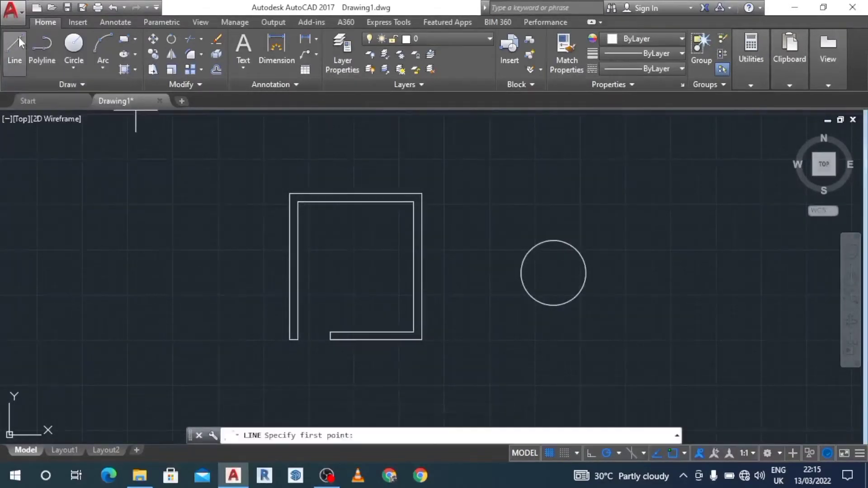
left_click(554, 273)
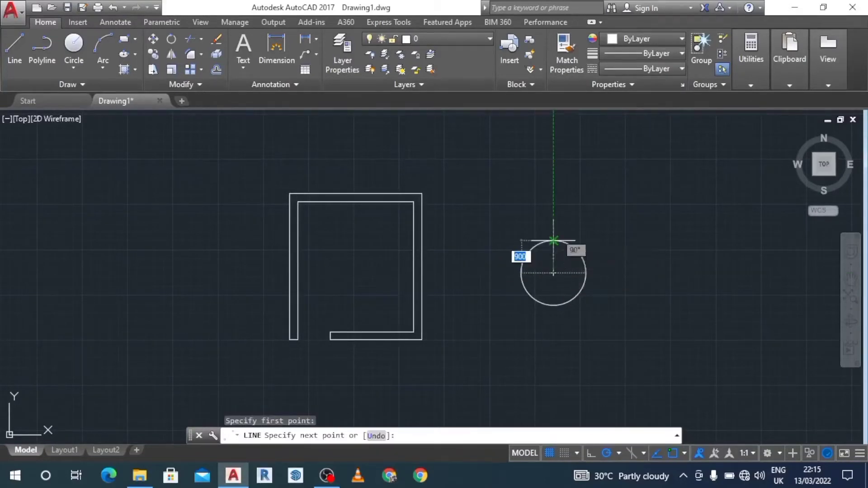
left_click(554, 240)
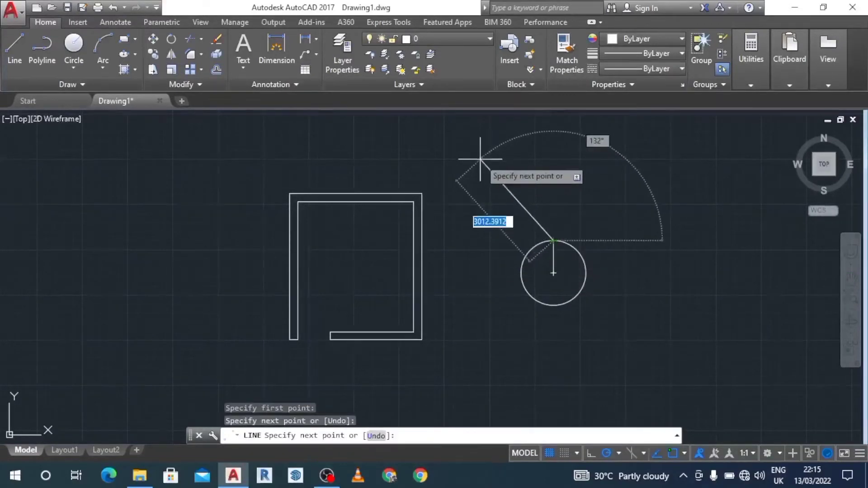
key("Escape")
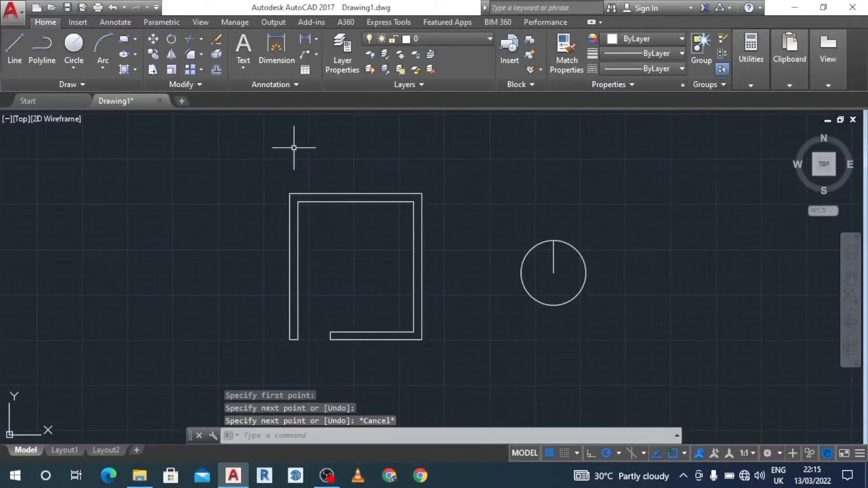
left_click(24, 47)
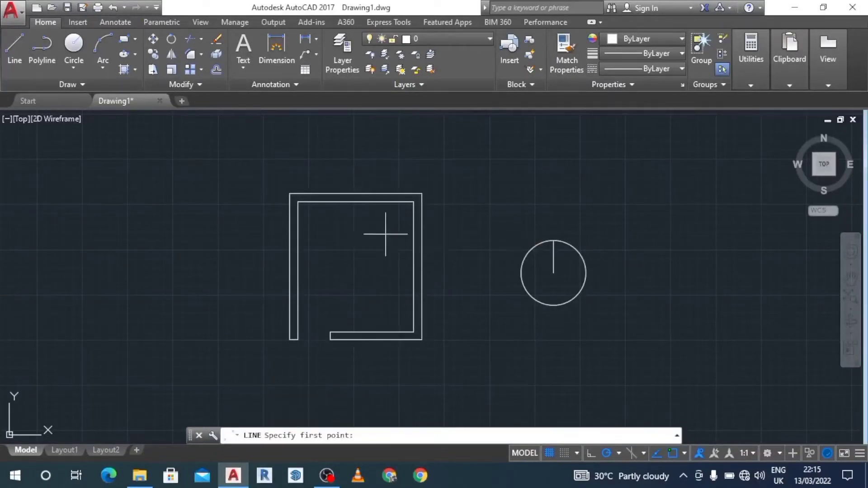
left_click(553, 274)
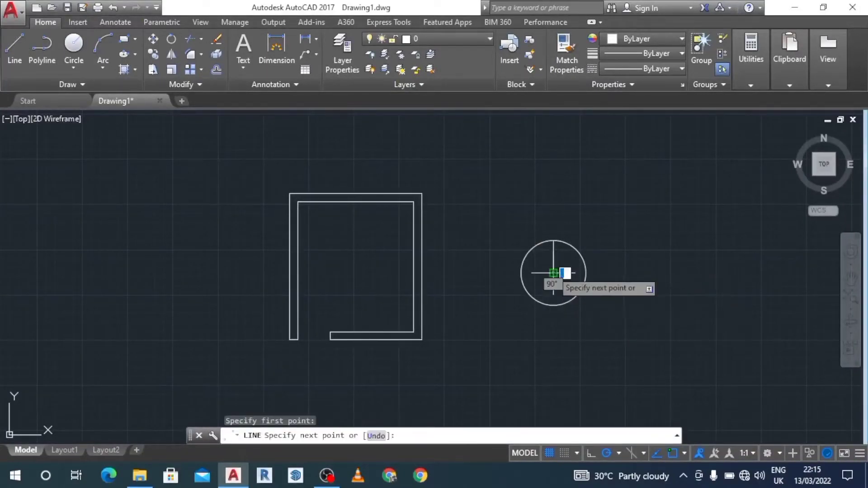
left_click(586, 273)
key("Escape")
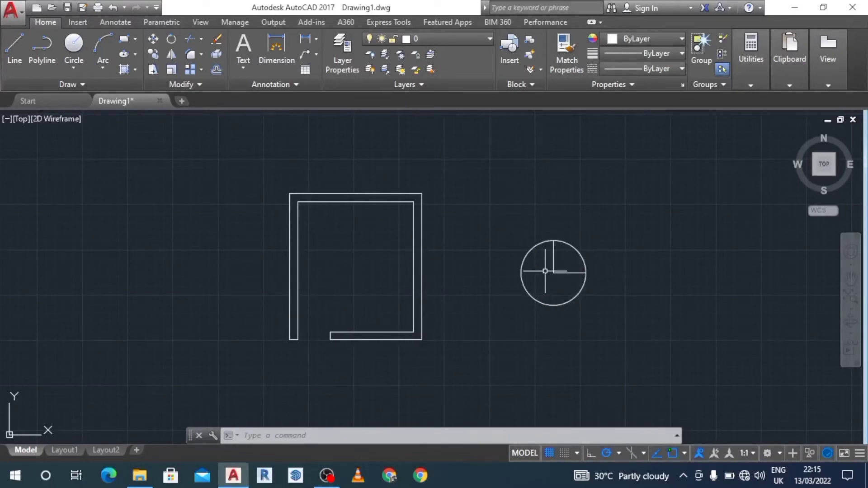
Trim away the outer three quarters of the circle, keeping only the upper-right arc between the two radius lines.
type("TR")
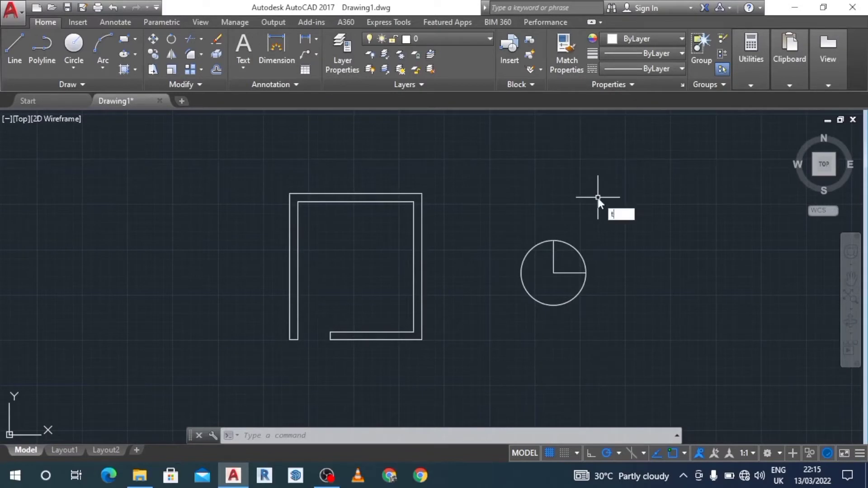
key("Return")
key("Return")
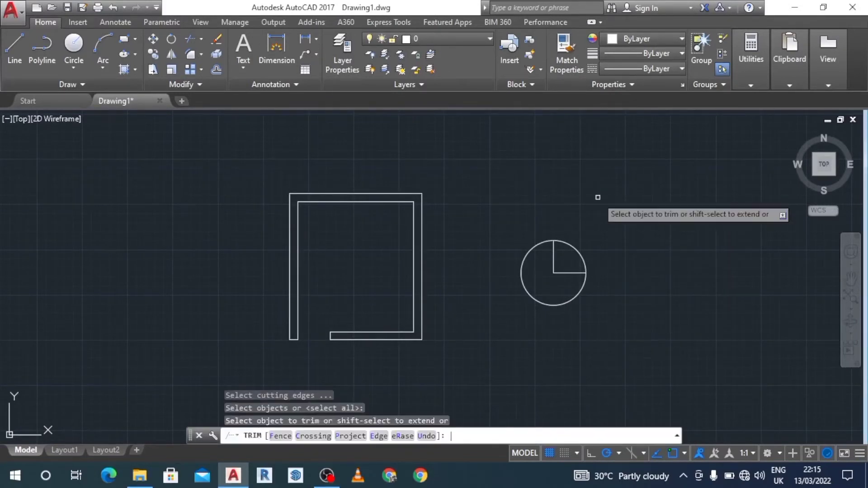
left_click(563, 308)
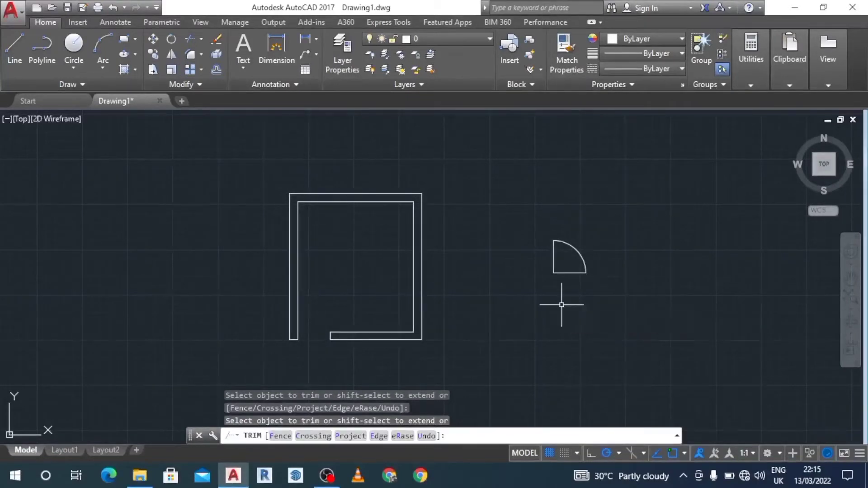
key("Escape")
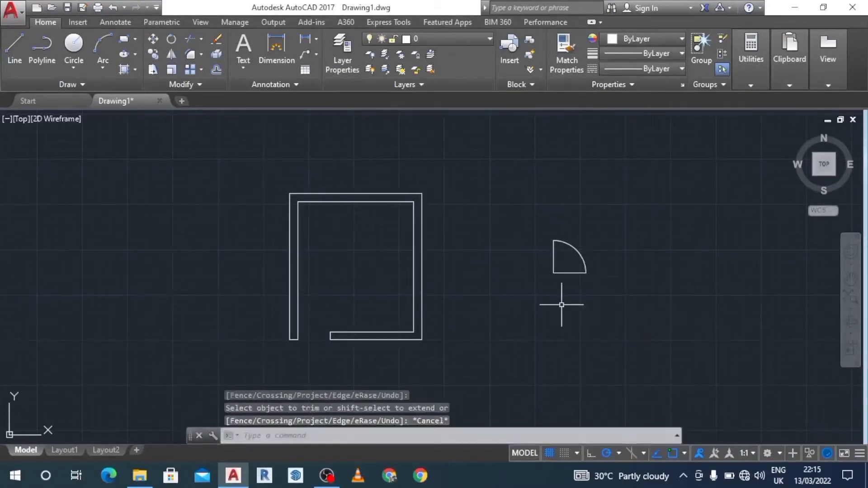
Offset the quarter circle's vertical line by 75 towards the arc to form the door leaf.
left_click(851, 252)
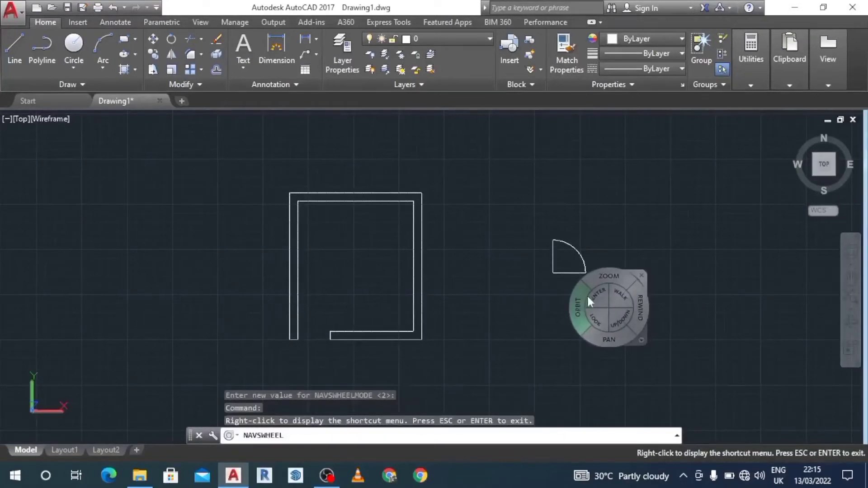
left_click_drag(596, 276, 599, 237)
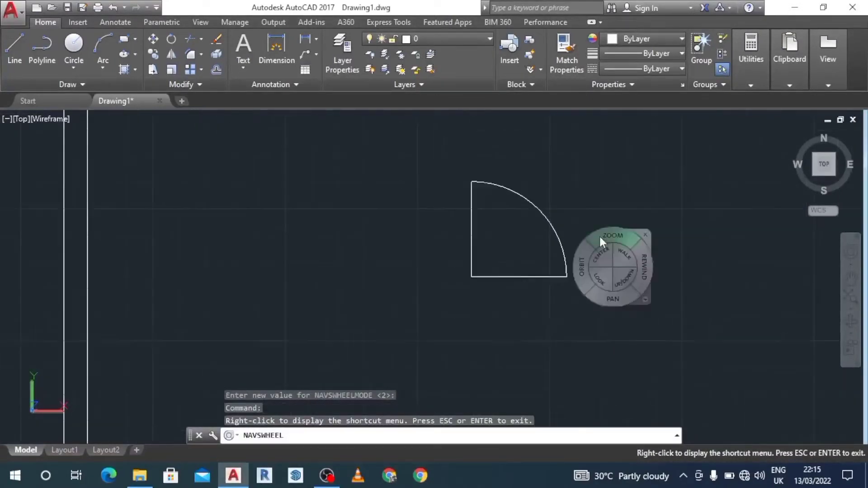
left_click(646, 234)
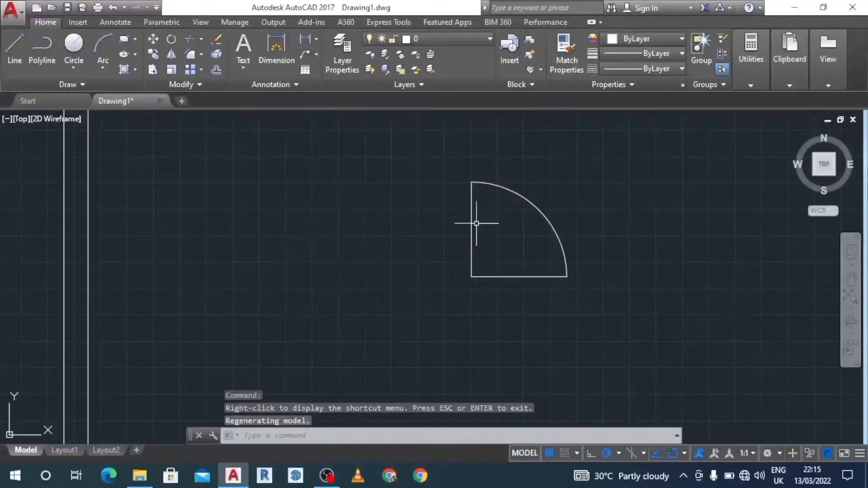
left_click(217, 68)
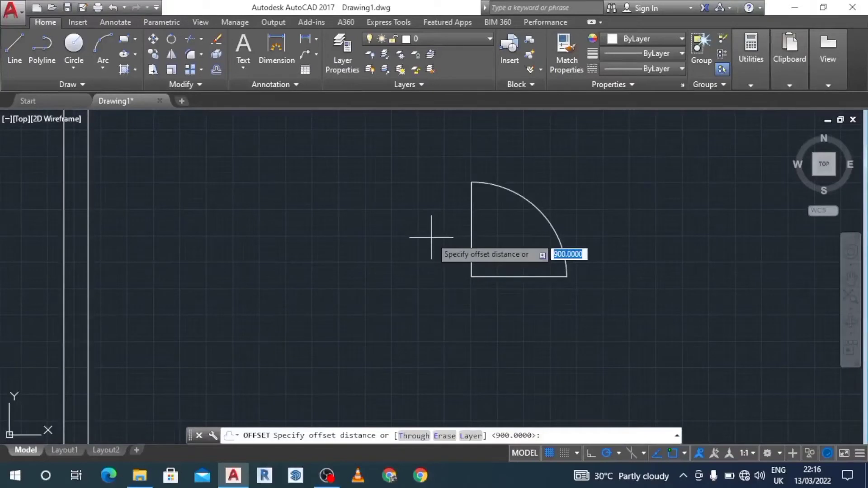
type("75")
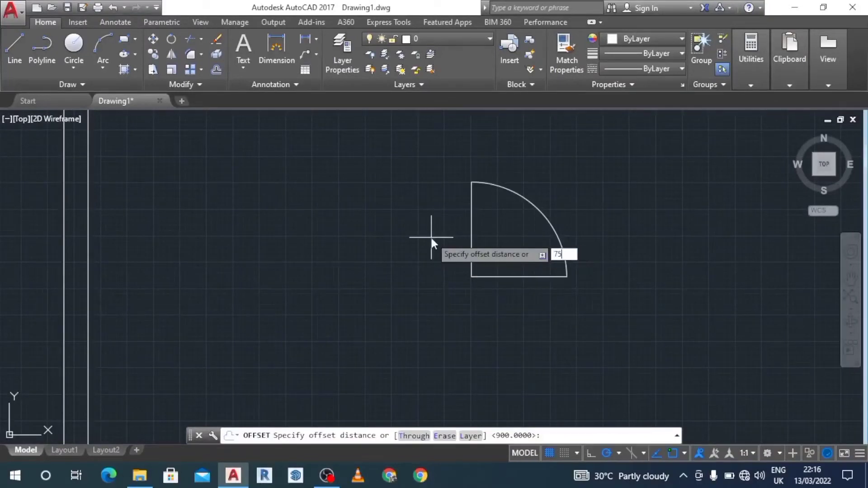
key("Return")
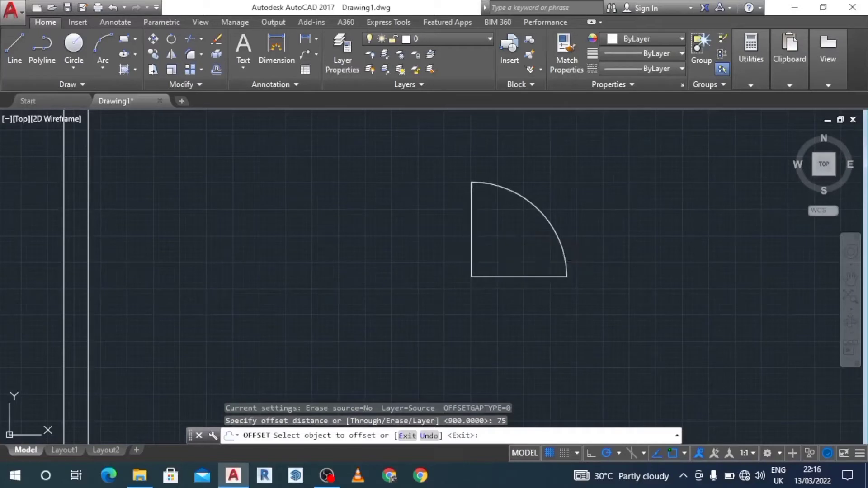
left_click(471, 236)
left_click(701, 209)
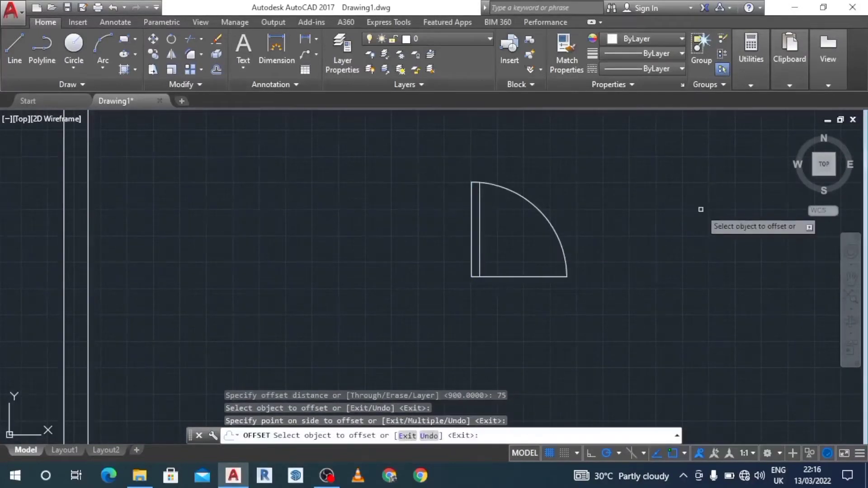
key("Escape")
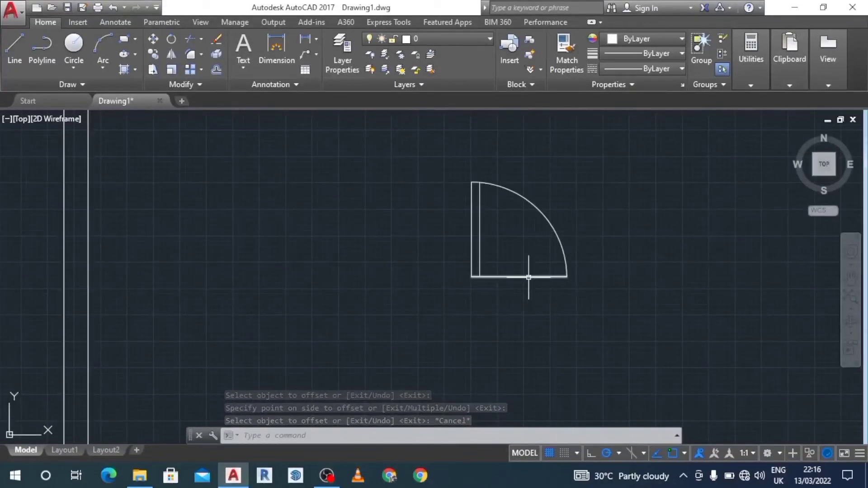
Trim the horizontal base line between the door leaf and the end of the swing arc.
type("TR")
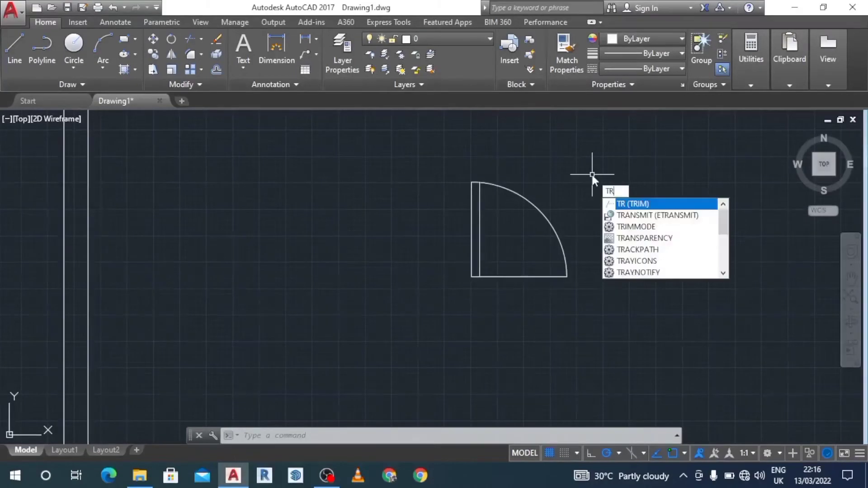
key("Return")
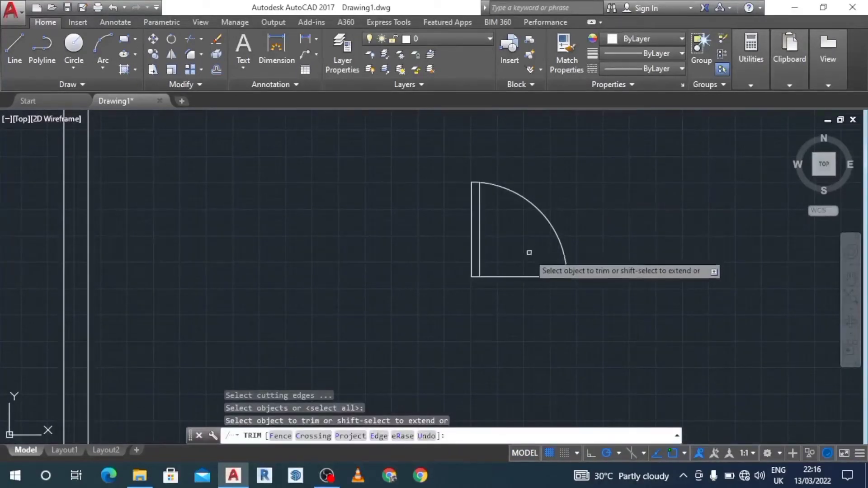
left_click(525, 277)
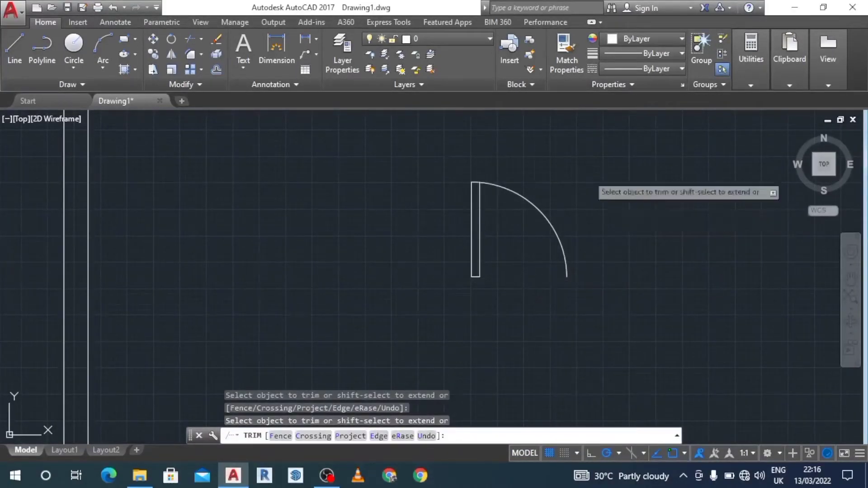
key("Escape")
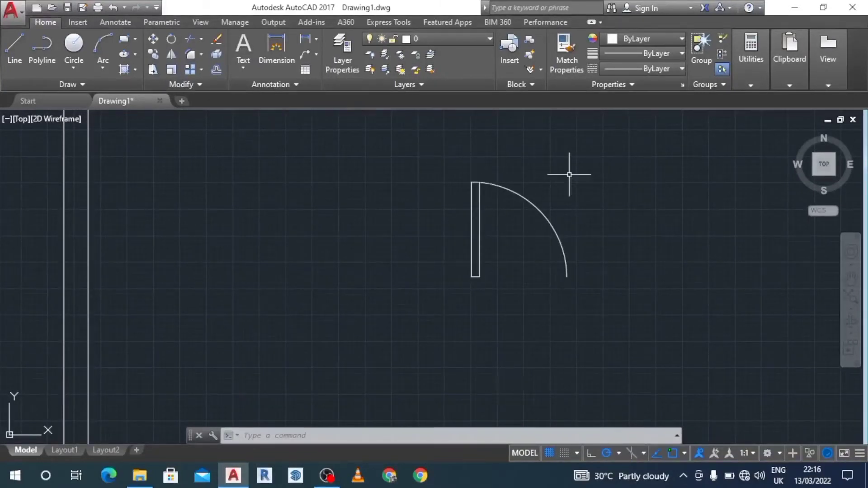
mouse_move(595, 153)
left_mouse_down()
mouse_move(460, 311)
mouse_move(412, 158)
left_mouse_up()
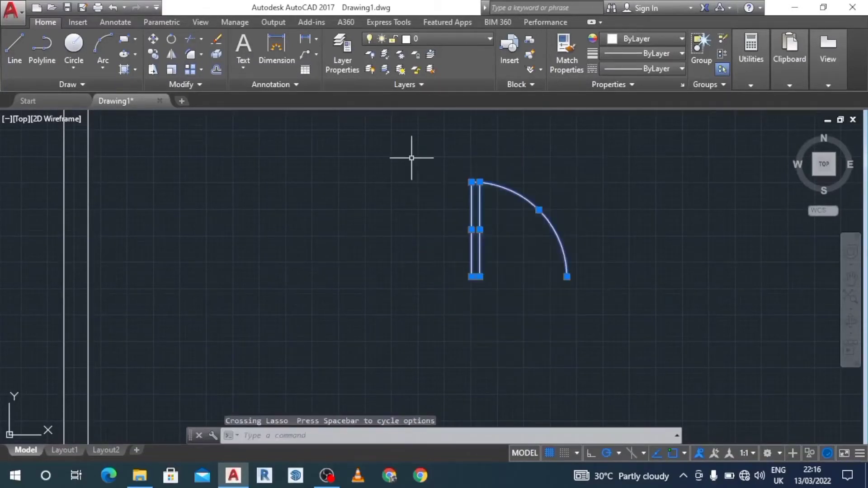
left_click(510, 42)
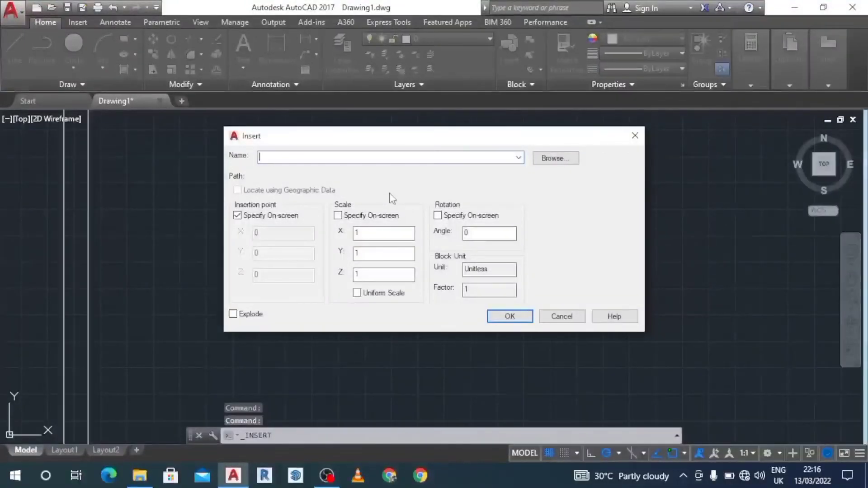
type("iy7uy")
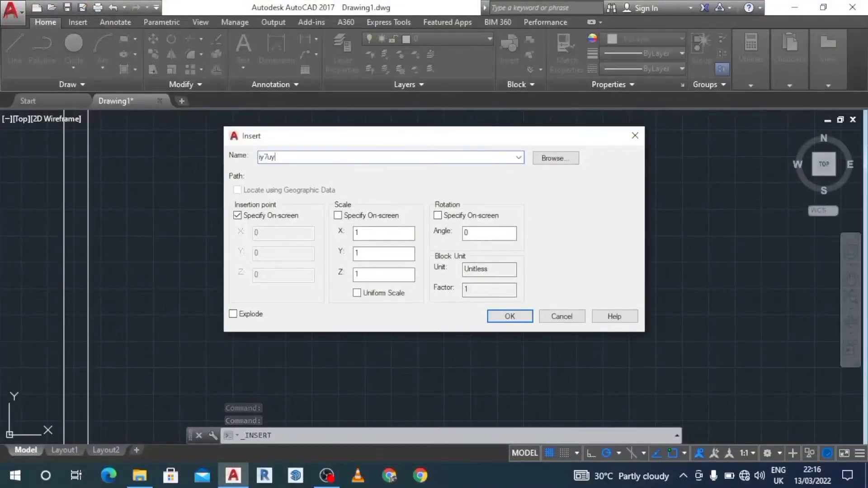
left_click(513, 319)
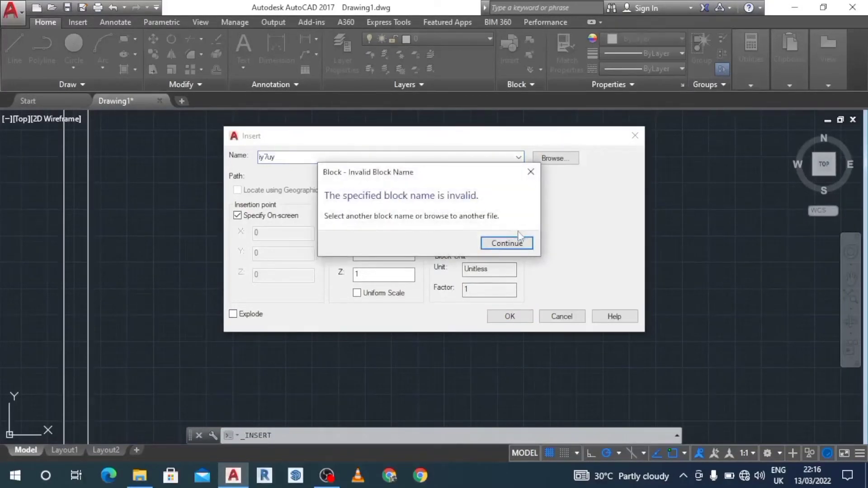
left_click(531, 171)
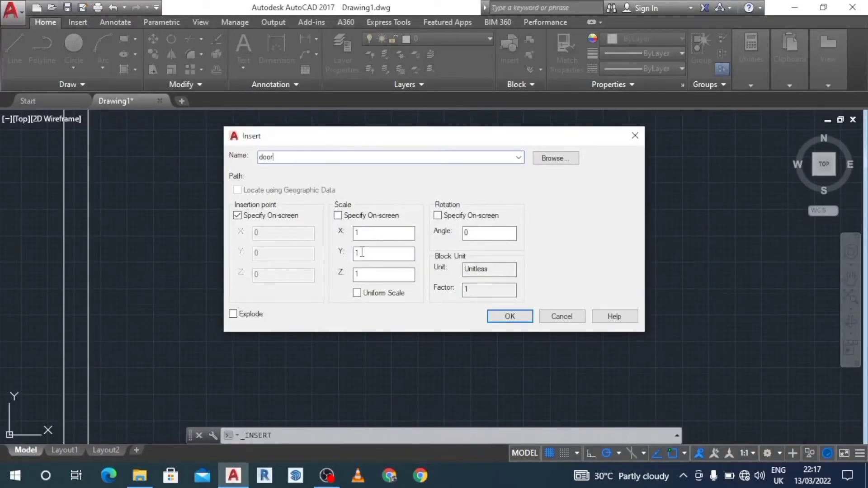
left_click(510, 317)
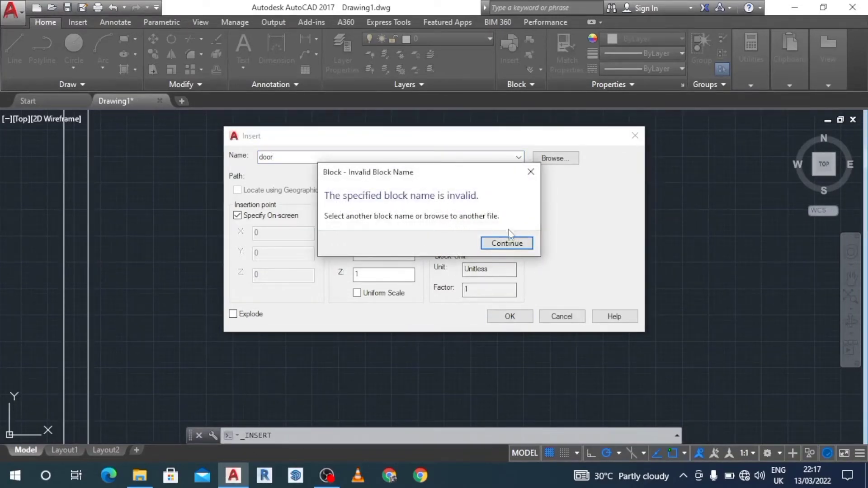
left_click(510, 245)
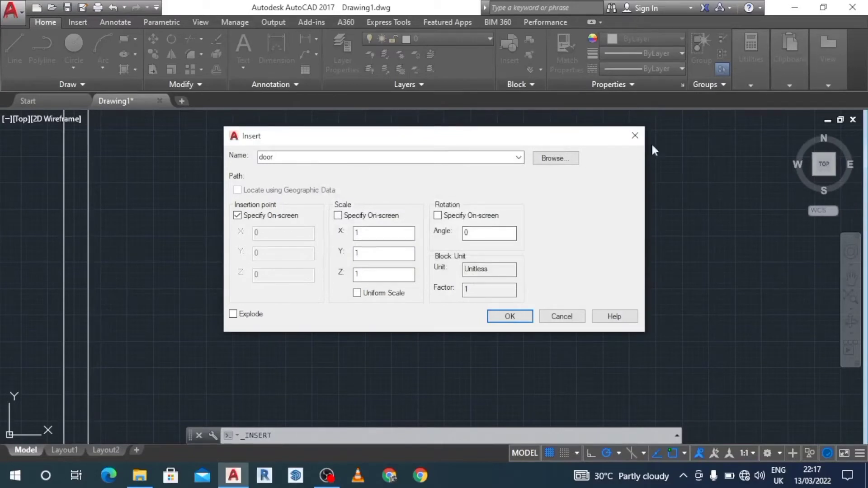
left_click(635, 136)
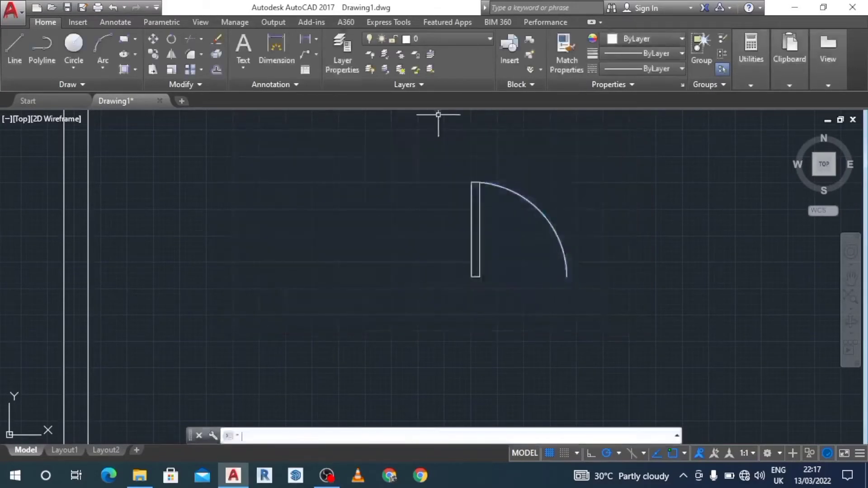
left_click(528, 41)
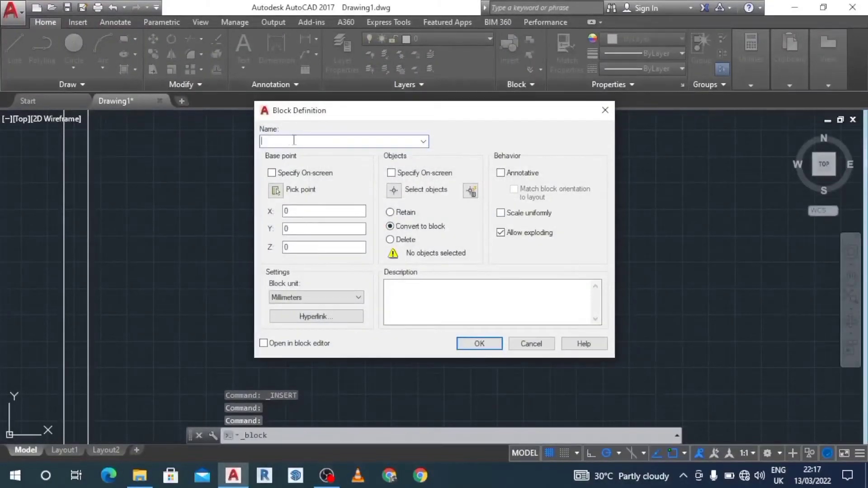
left_click(605, 110)
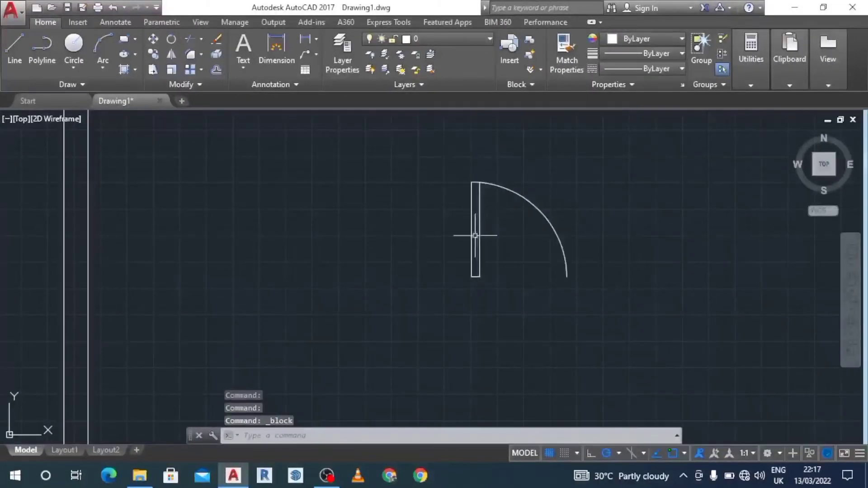
Convert the door leaf and swing arc into a block named door.
mouse_move(632, 153)
left_mouse_down()
mouse_move(476, 392)
mouse_move(403, 167)
left_mouse_up()
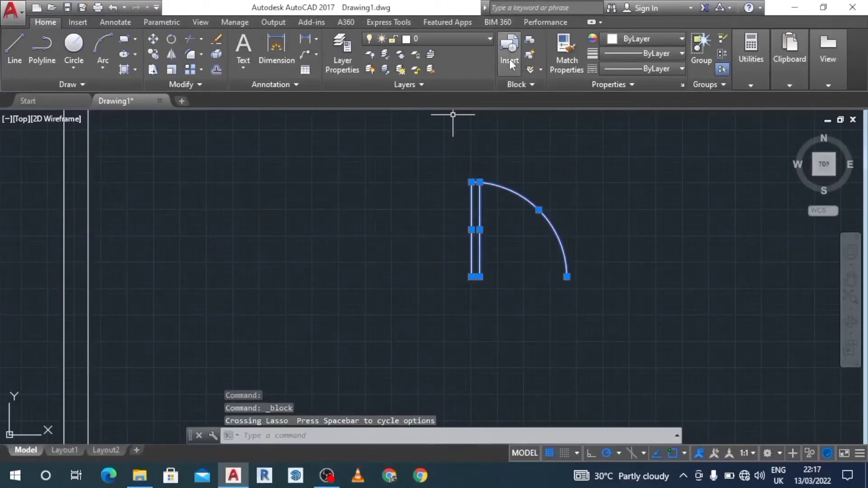
left_click(531, 40)
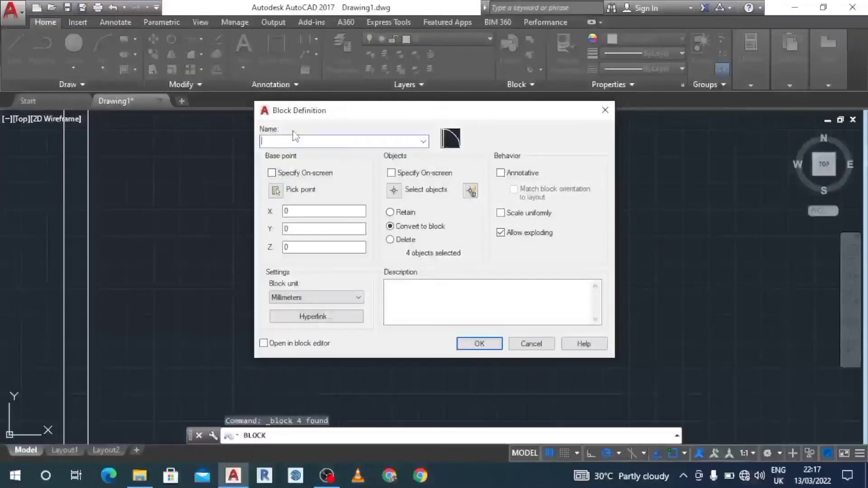
type("dp")
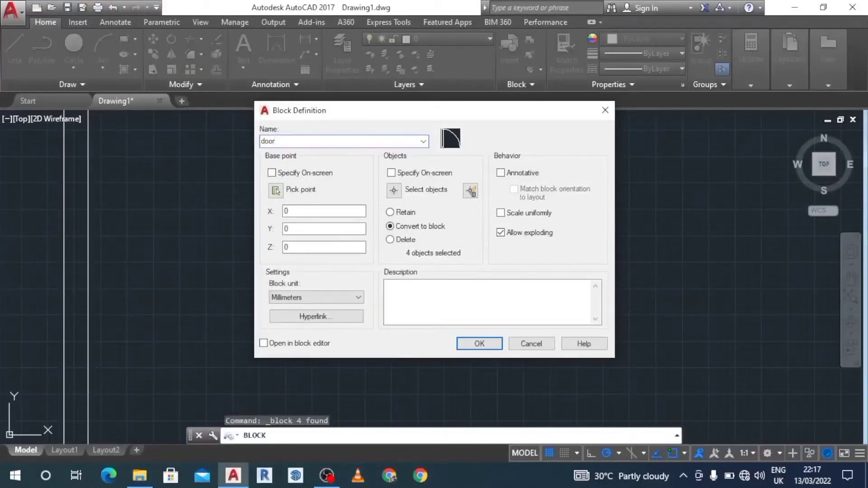
left_click(481, 344)
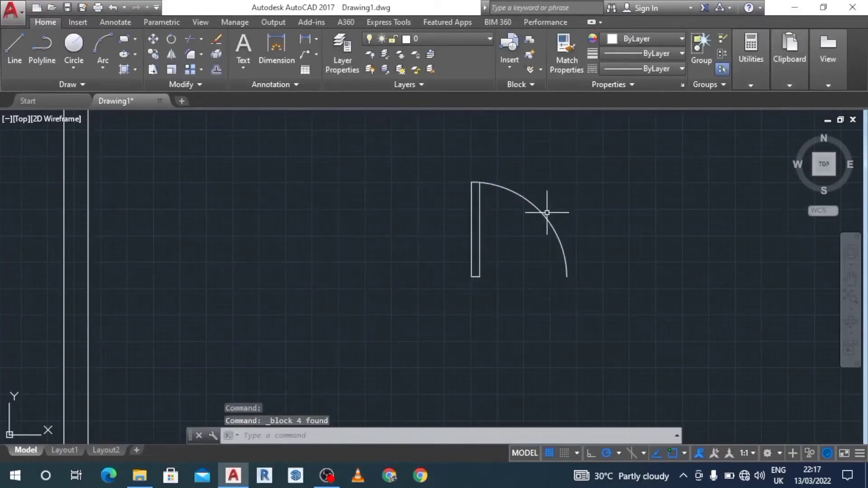
Move the door block from the swing arc's free endpoint to the outer corner of the lower wall's end at the door opening.
mouse_move(534, 207)
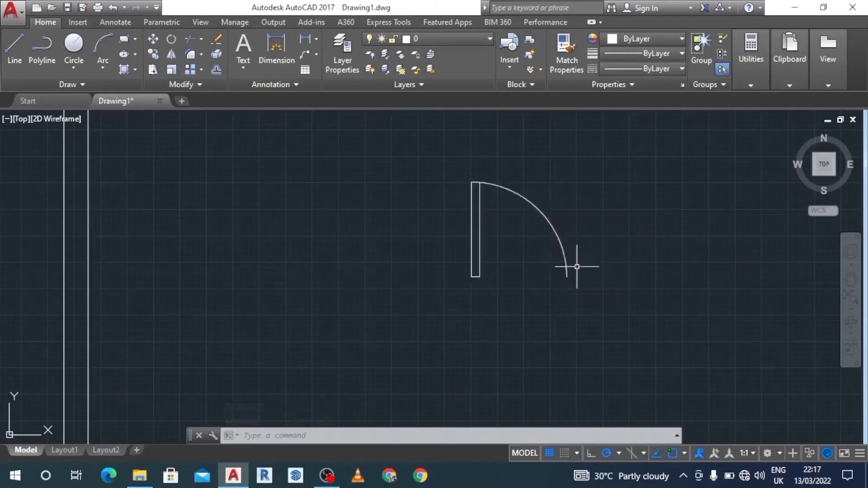
left_click(557, 235)
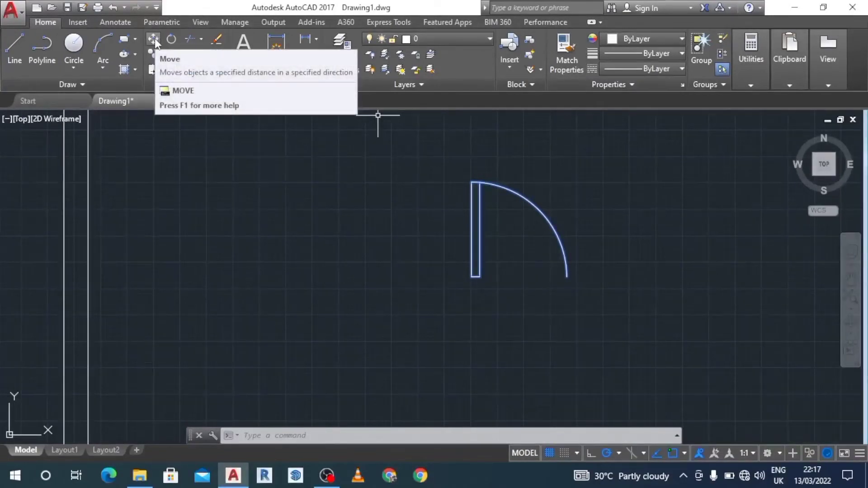
left_click(153, 39)
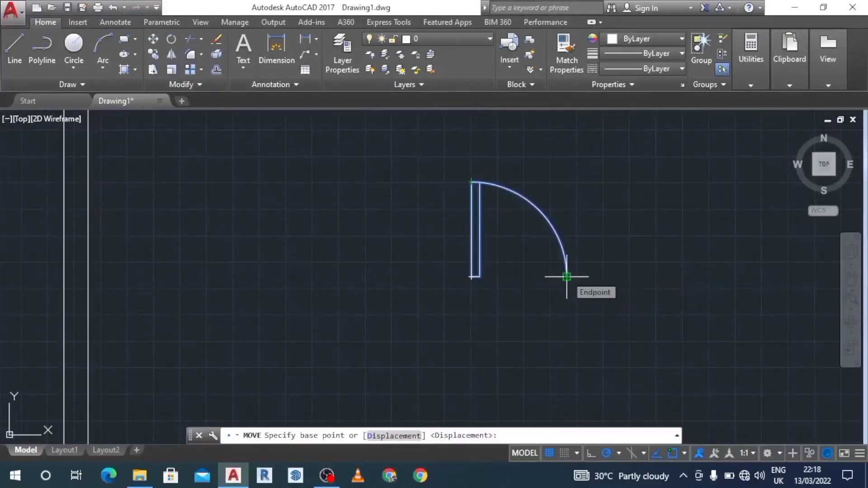
left_click(566, 277)
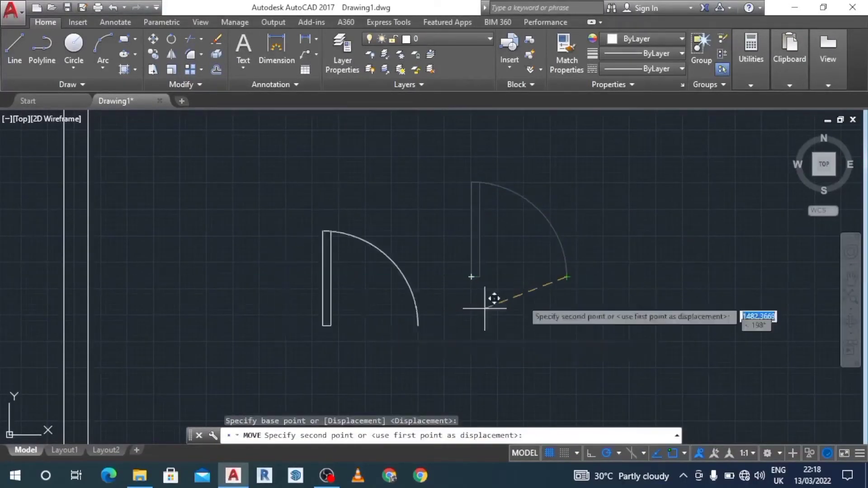
left_click(850, 279)
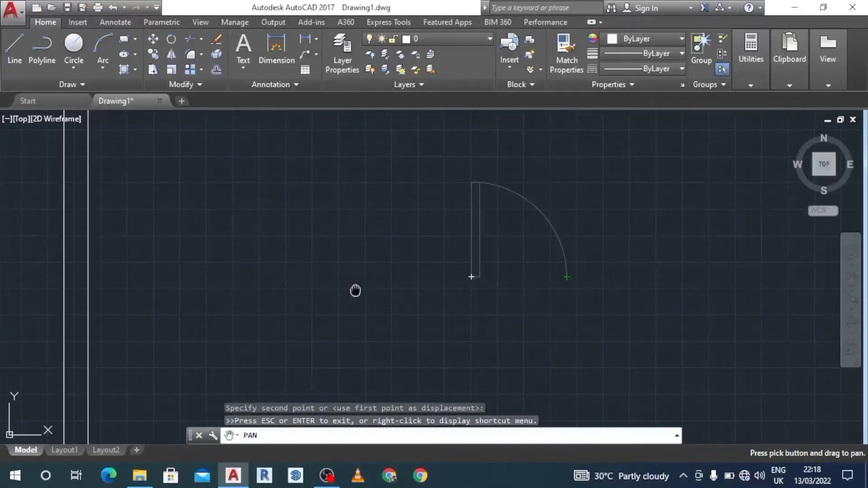
left_click_drag(356, 291, 542, 240)
left_click_drag(302, 349, 521, 237)
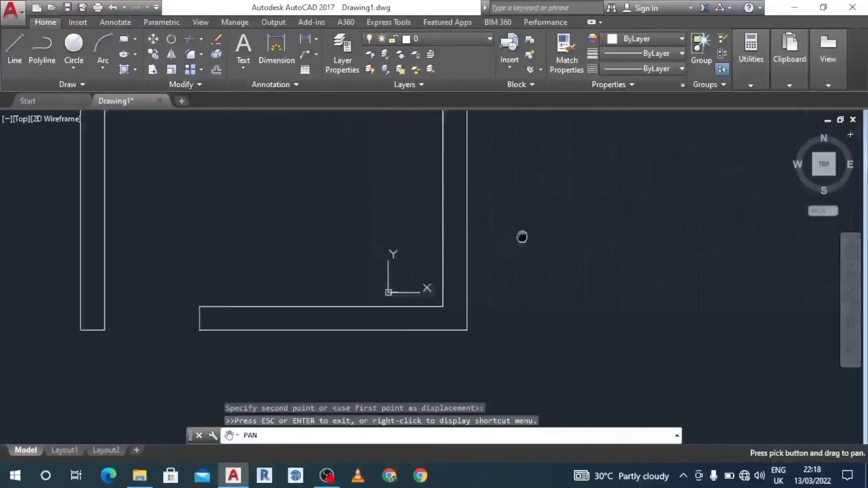
left_click_drag(280, 273, 444, 272)
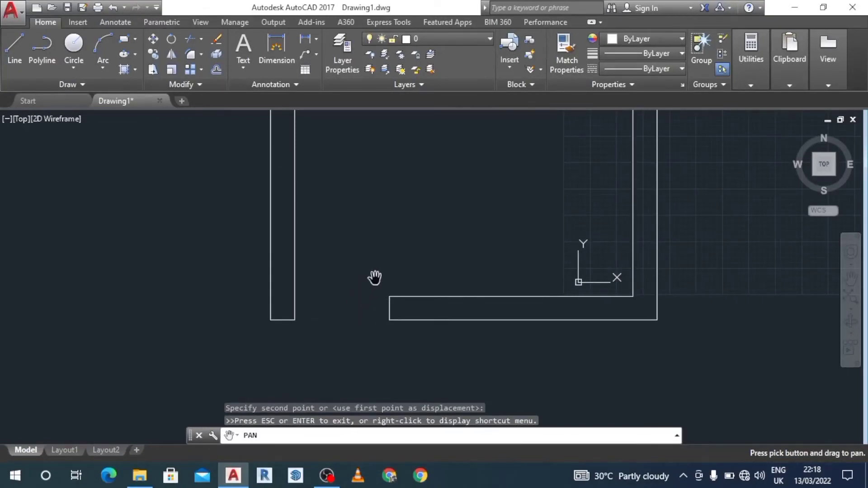
key("Escape")
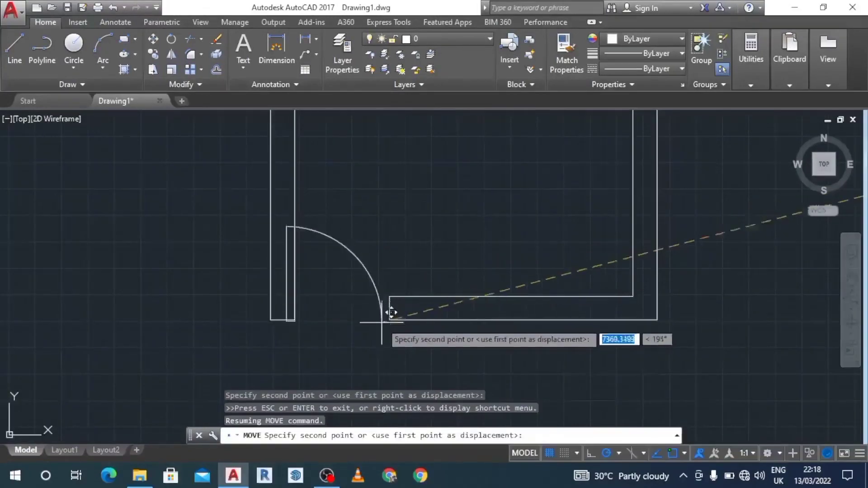
left_click(399, 310)
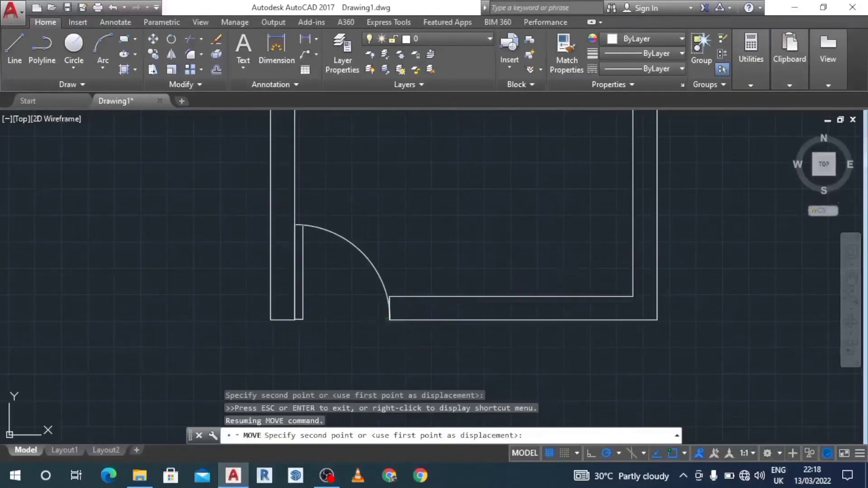
Draw a 400 by 200 rectangle in the empty space to the right of the room plan.
left_click(851, 253)
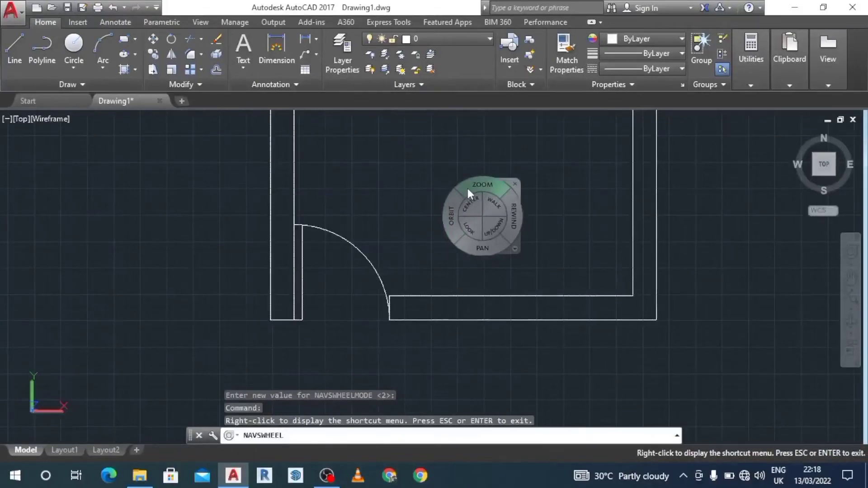
left_click_drag(467, 189, 471, 227)
mouse_move(482, 281)
left_mouse_down()
mouse_move(428, 380)
mouse_move(401, 366)
left_mouse_up()
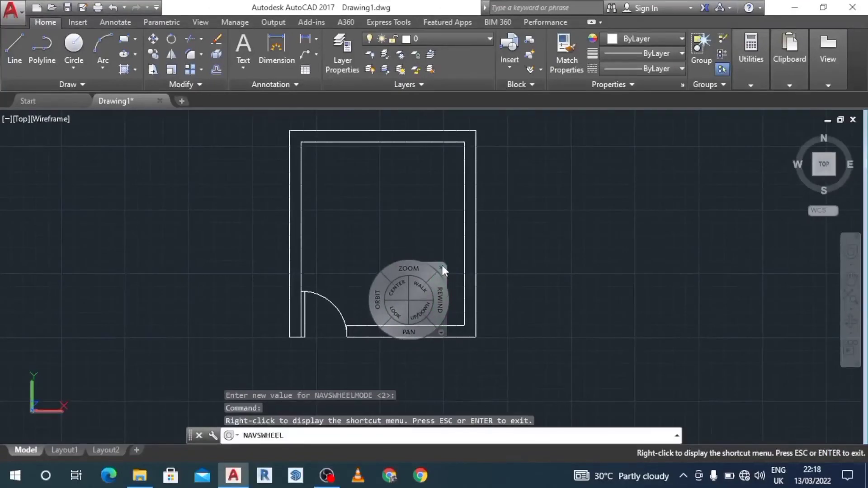
left_click(441, 267)
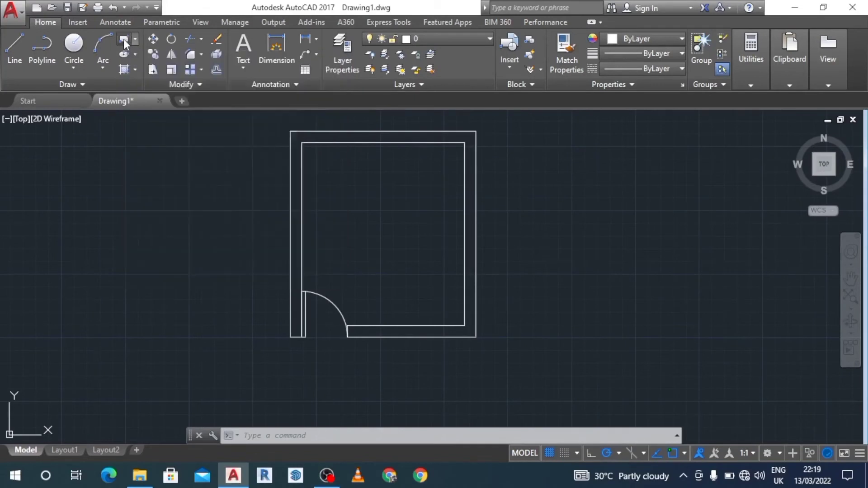
left_click(124, 39)
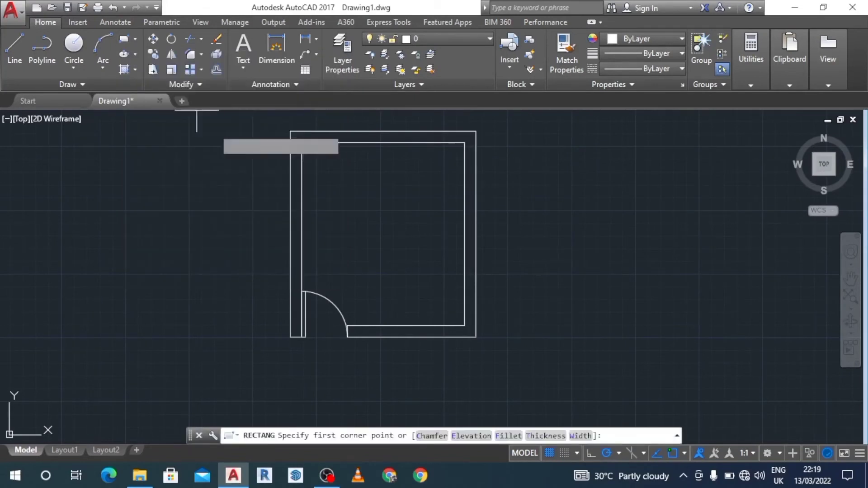
left_click(592, 199)
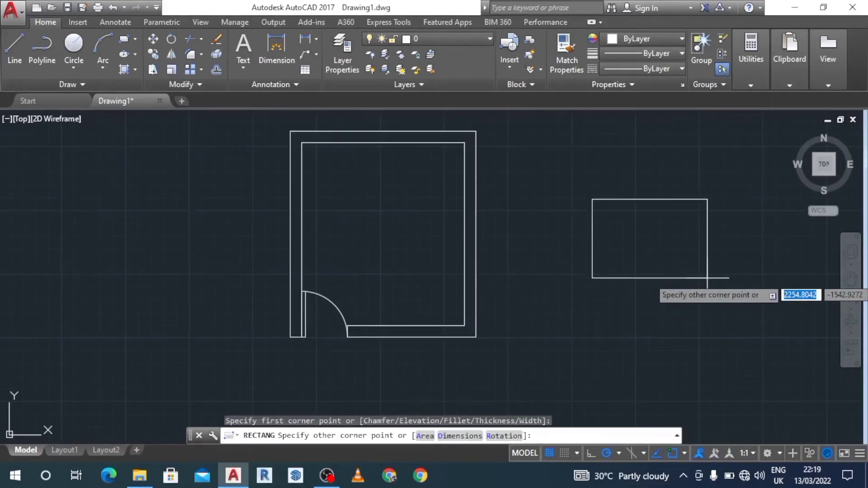
type("400")
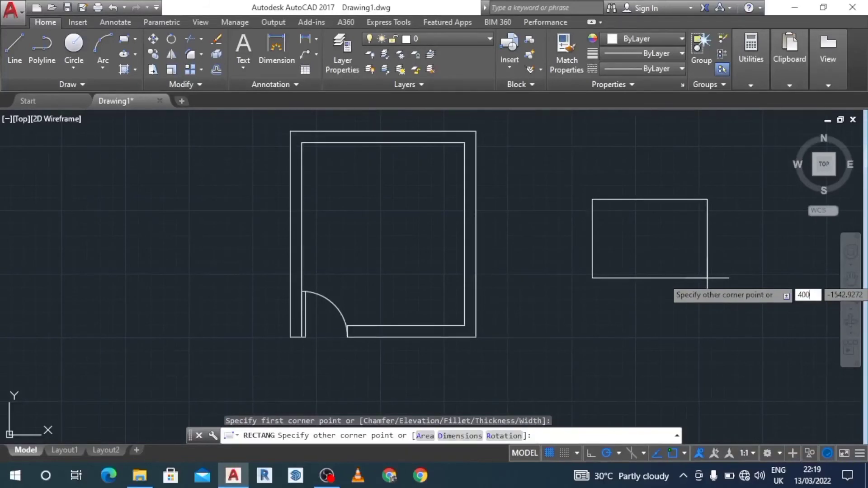
key("Tab")
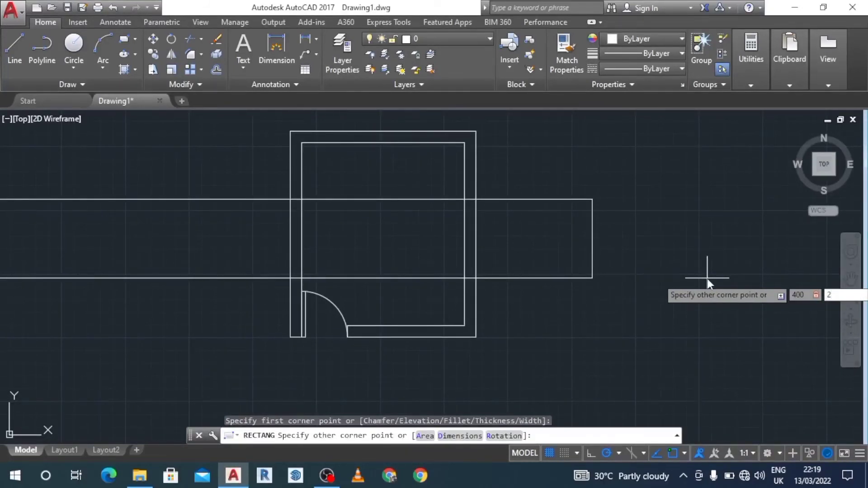
type("20")
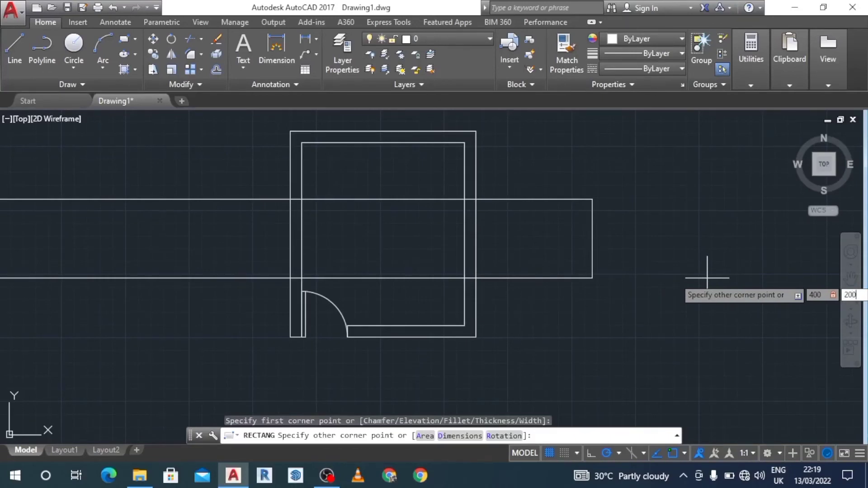
type("0")
key("Return")
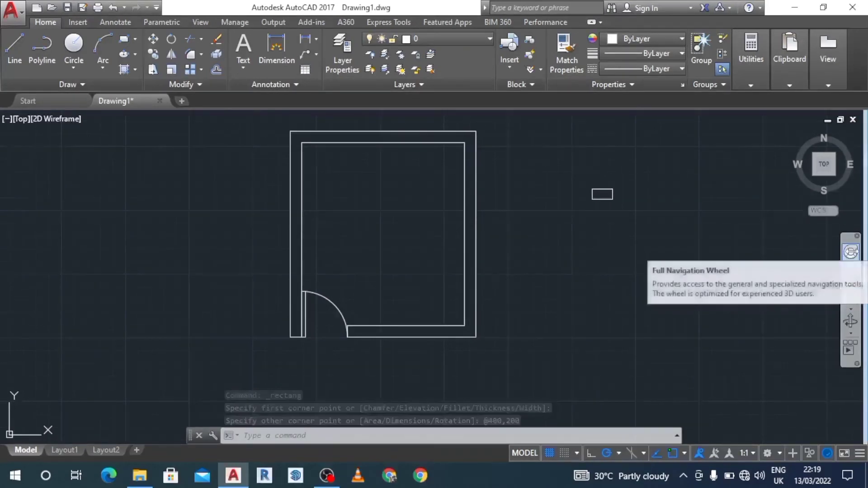
Examine the small rectangle up close and compare it with the whole room plan.
left_click(851, 251)
mouse_move(631, 224)
left_mouse_down()
mouse_move(637, 170)
mouse_move(685, 297)
mouse_move(713, 341)
left_mouse_up()
left_click_drag(673, 259, 681, 217)
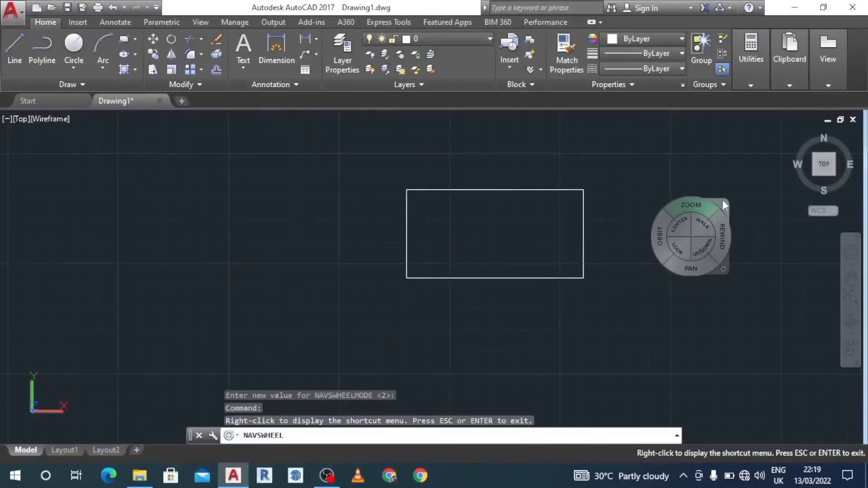
left_click(724, 204)
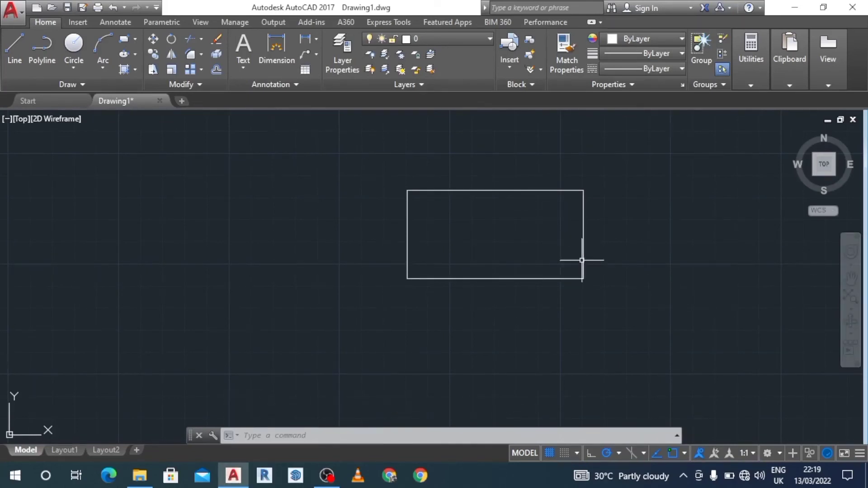
mouse_move(584, 253)
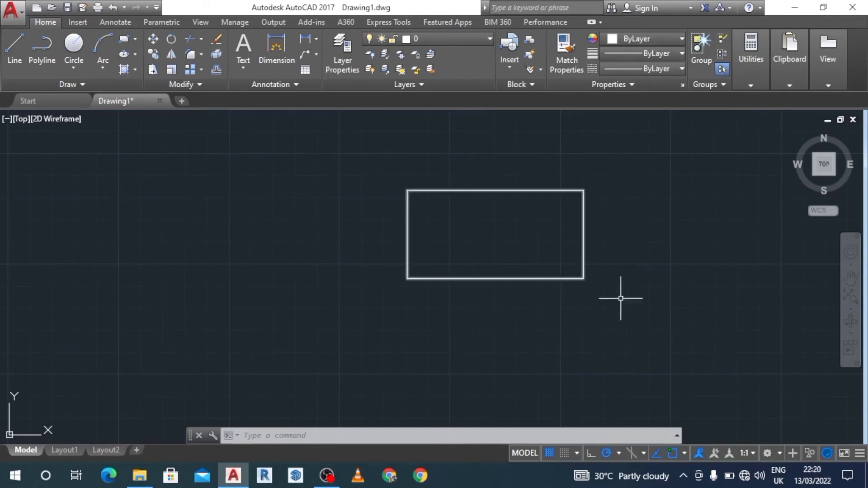
left_click(852, 252)
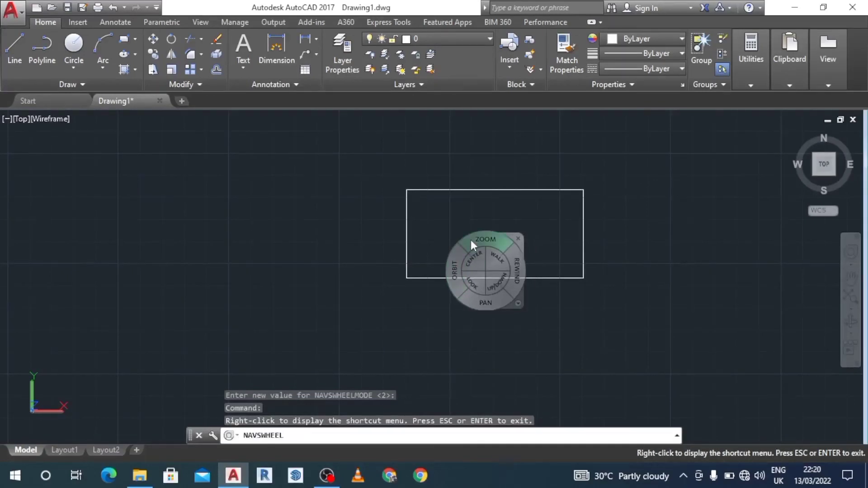
left_click_drag(471, 240, 482, 329)
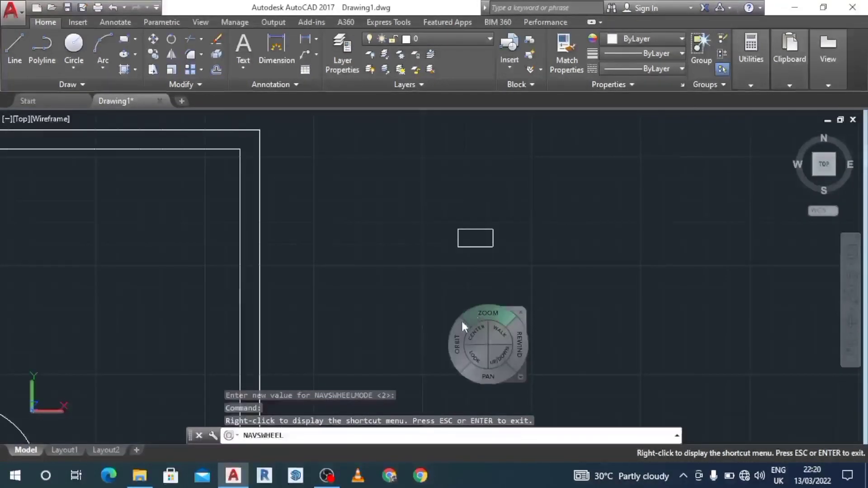
left_click_drag(492, 368, 535, 342)
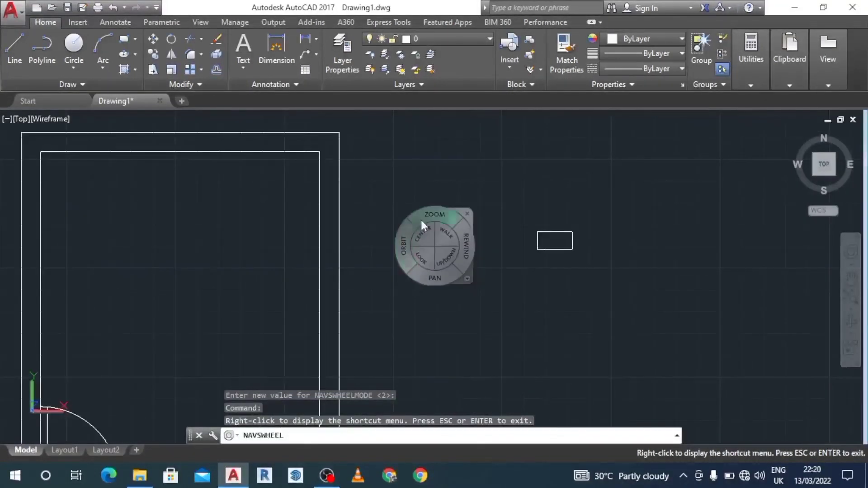
left_click_drag(421, 215, 424, 249)
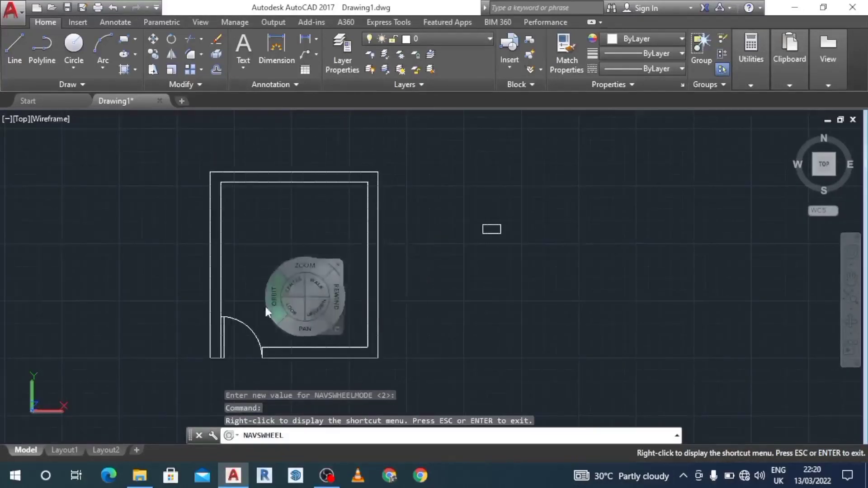
left_click(338, 264)
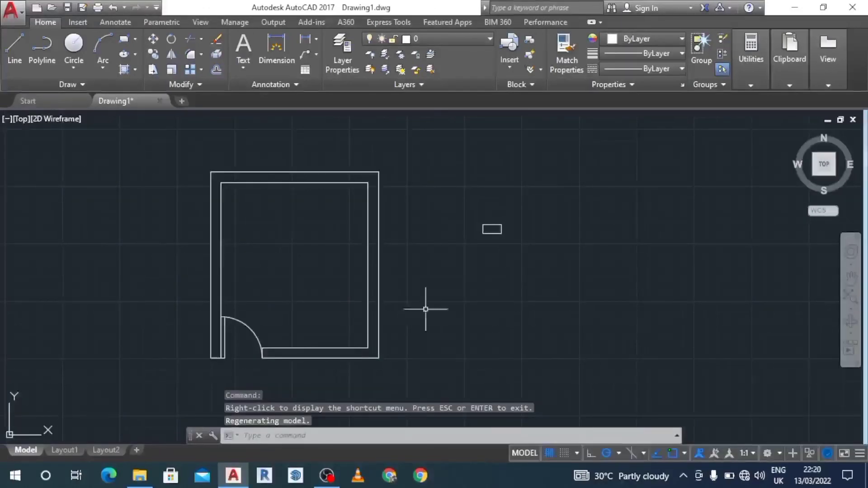